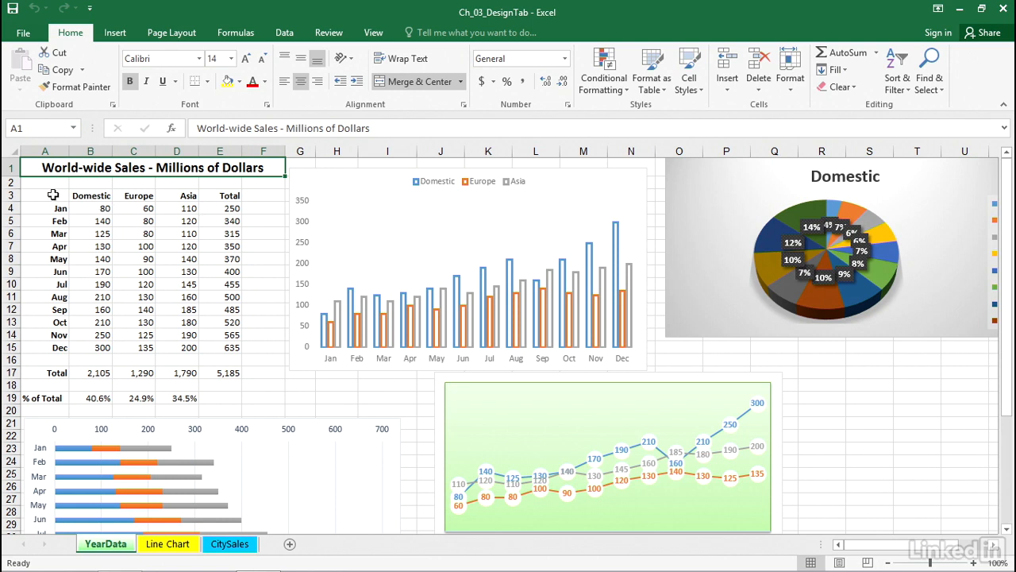
- Insert a default chart from A3:D15 on YearData, enlarge it and place it directly beside the sales table
drag(52, 195, 189, 343)
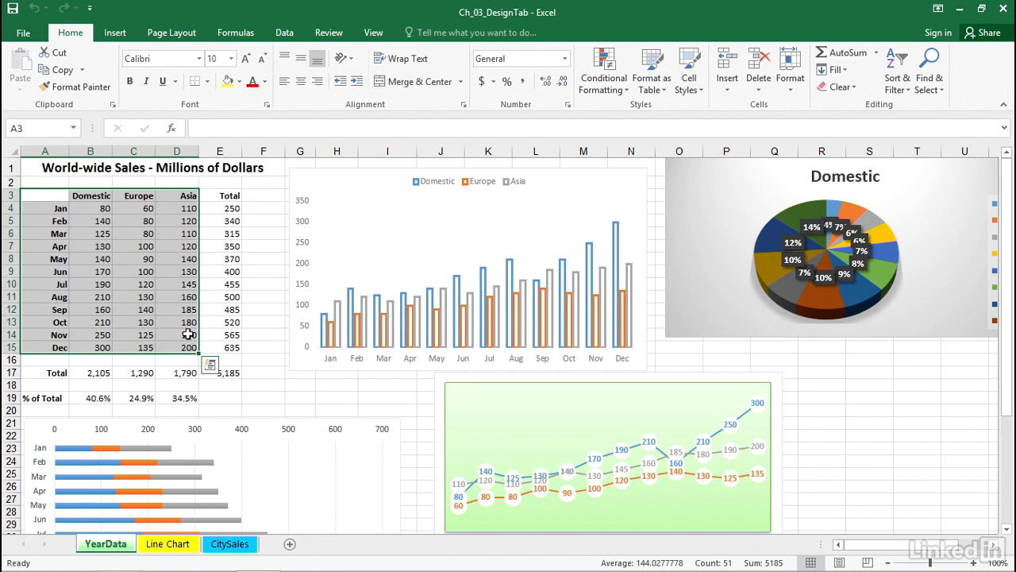
key(alt+F1)
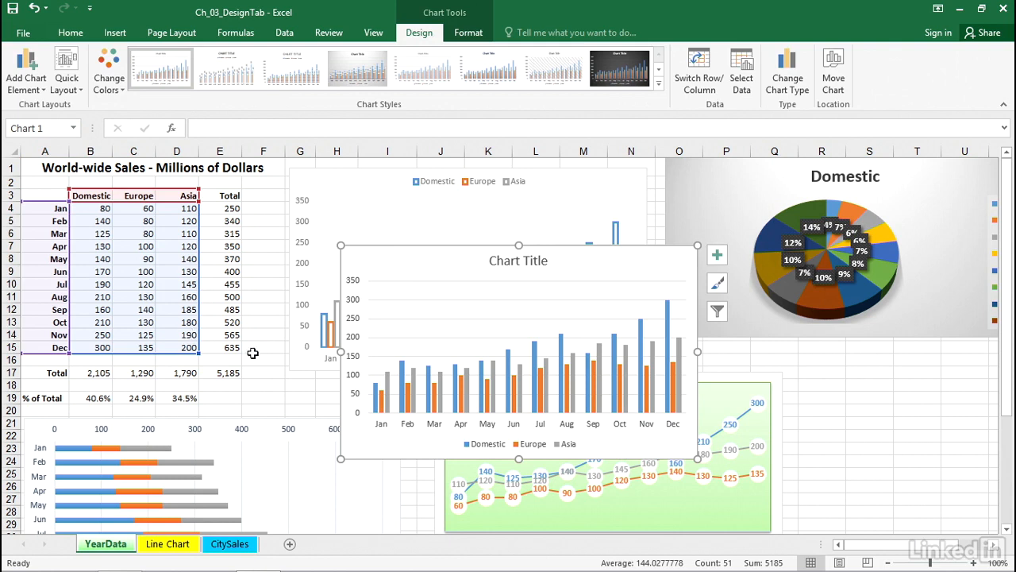
drag(590, 264, 503, 183)
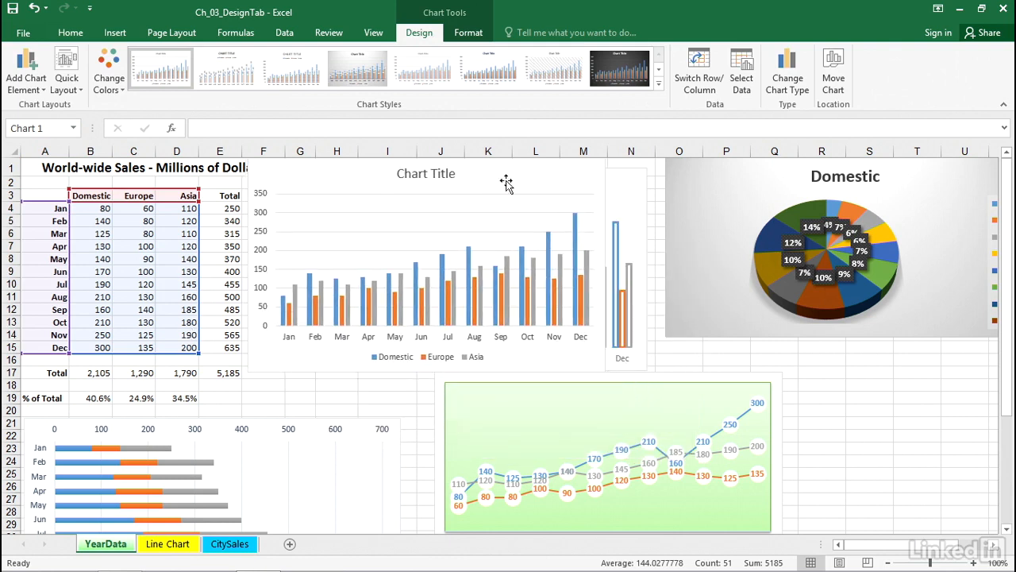
drag(600, 371, 706, 402)
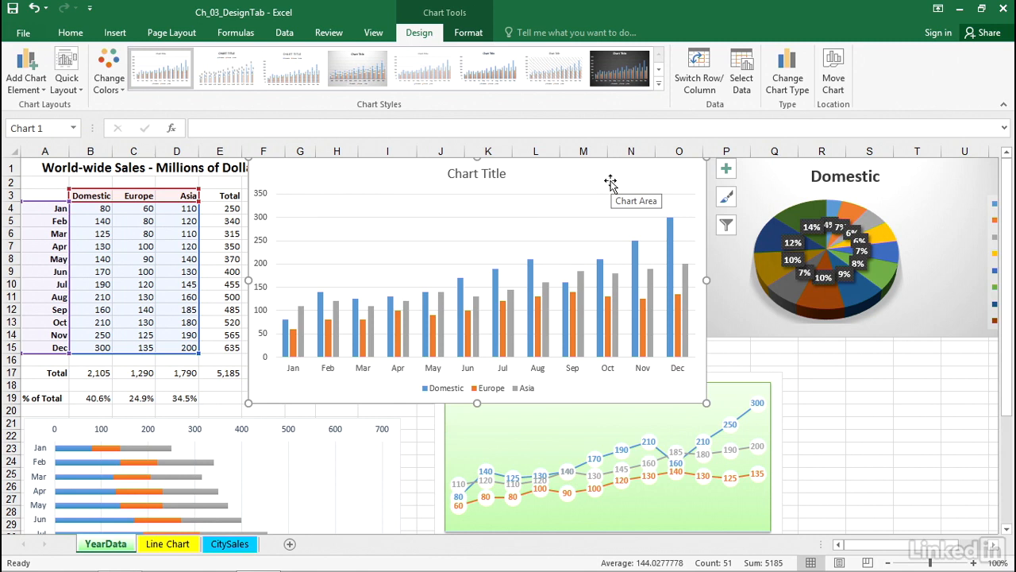
drag(610, 182, 612, 188)
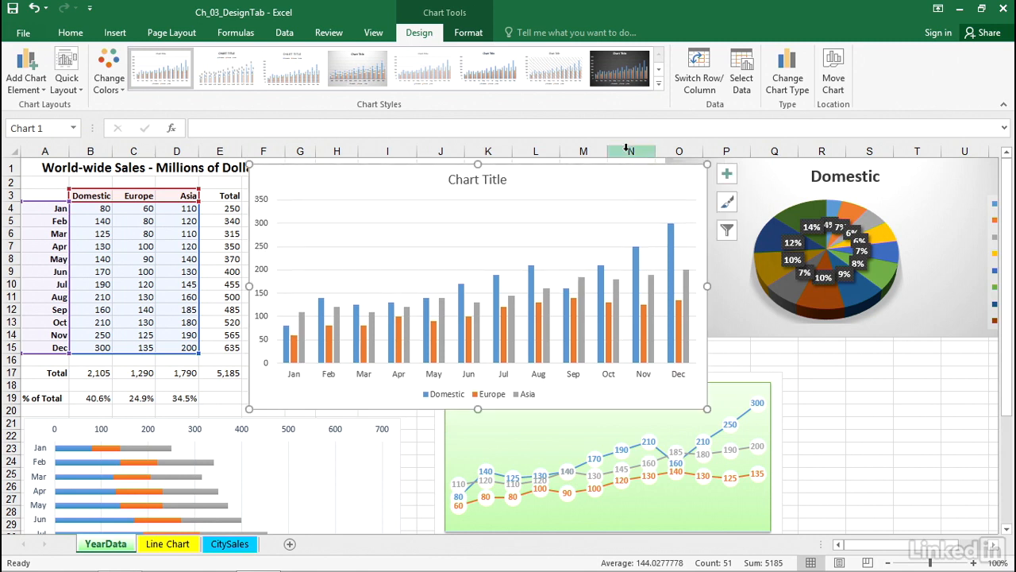
- Change the new chart's type to Clustered Bar with months along the vertical axis
click(786, 84)
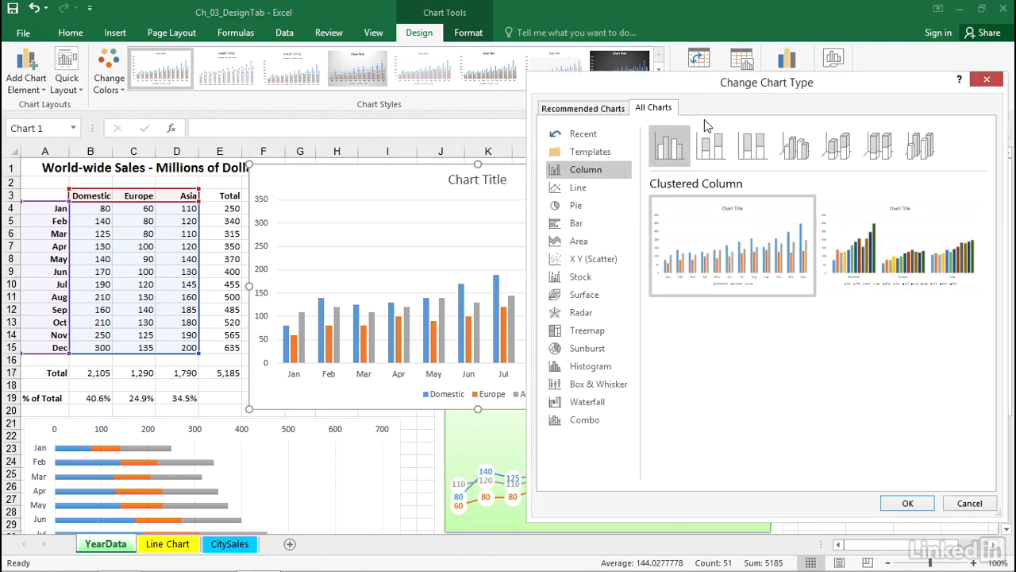
click(580, 223)
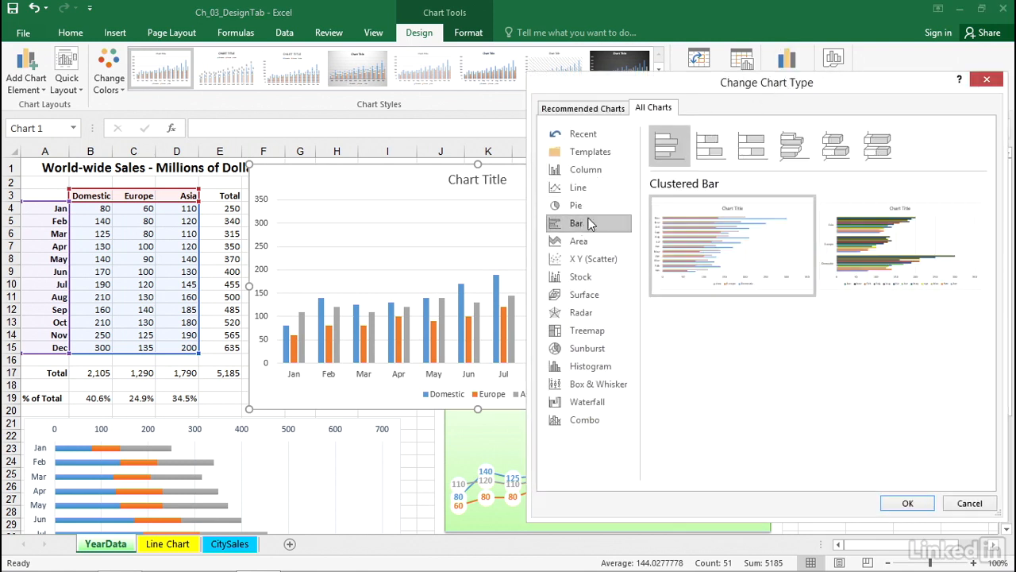
double_click(710, 220)
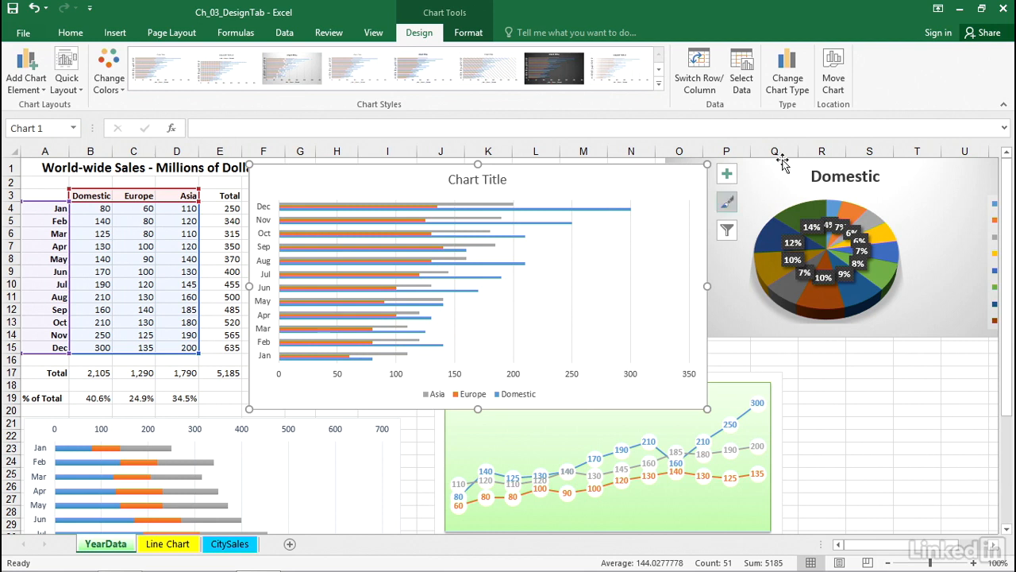
- Set Clustered Bar as the default chart type
click(789, 73)
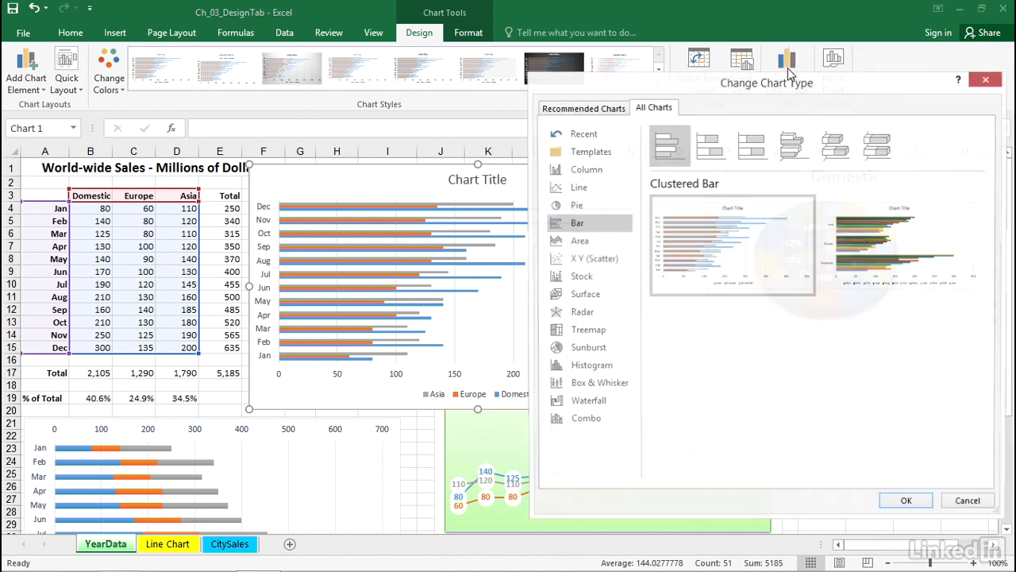
right_click(673, 149)
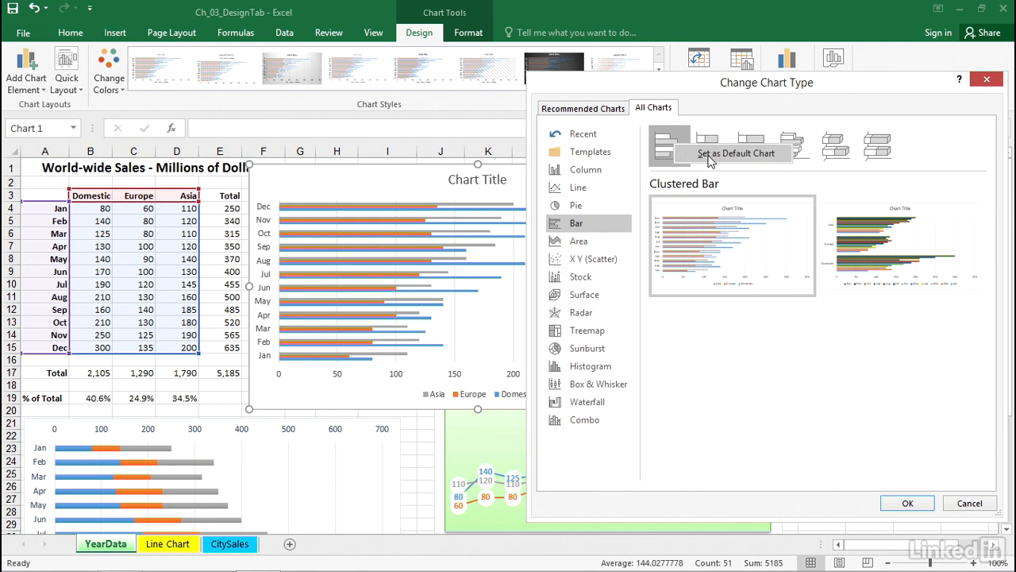
click(709, 156)
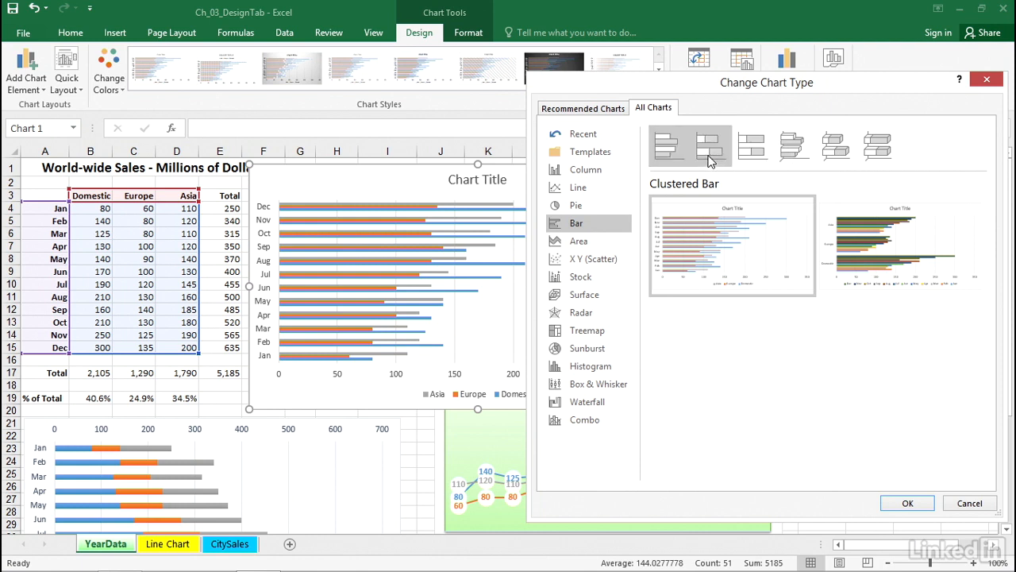
click(907, 505)
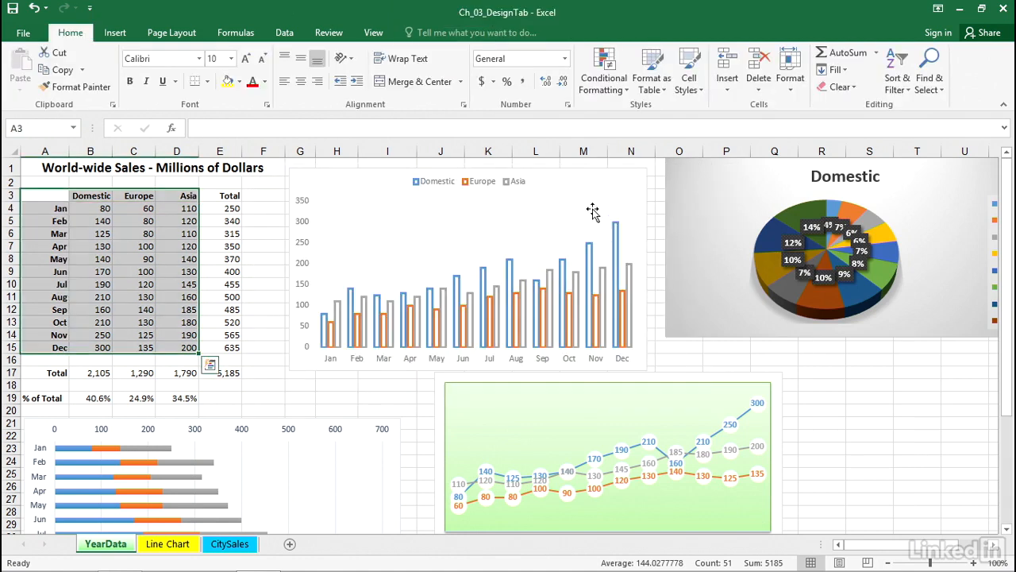
- Delete the outlined column chart beside the sales table
key(Delete)
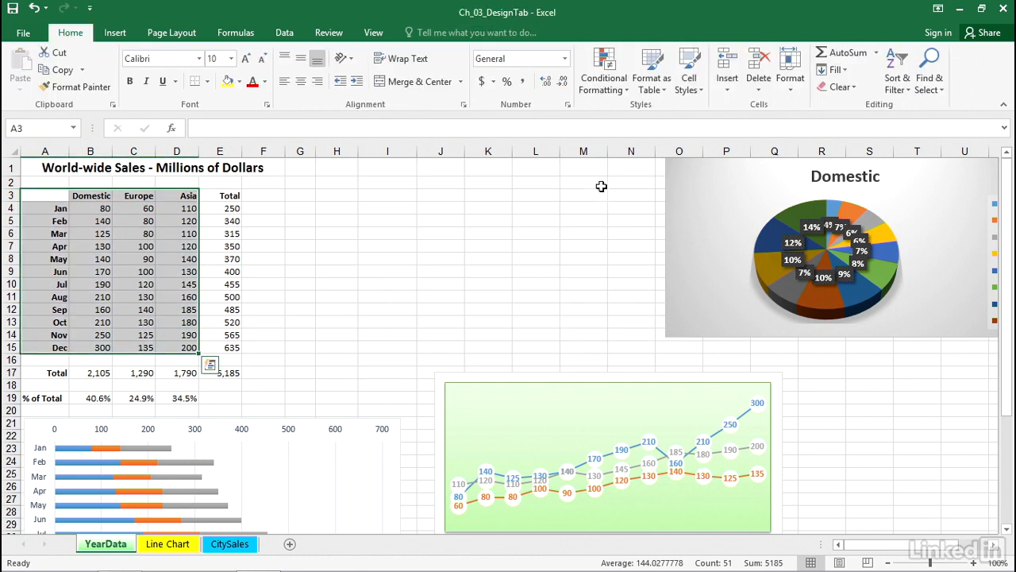
click(411, 257)
- Insert a default chart from A3:C15 and move it up beside the sales table
drag(52, 192, 129, 347)
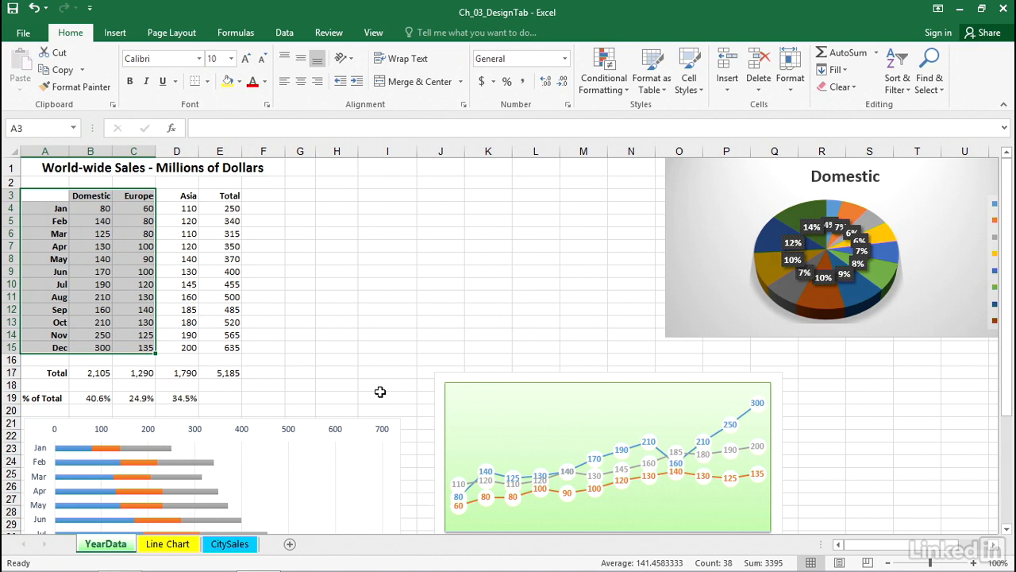
key(alt+F1)
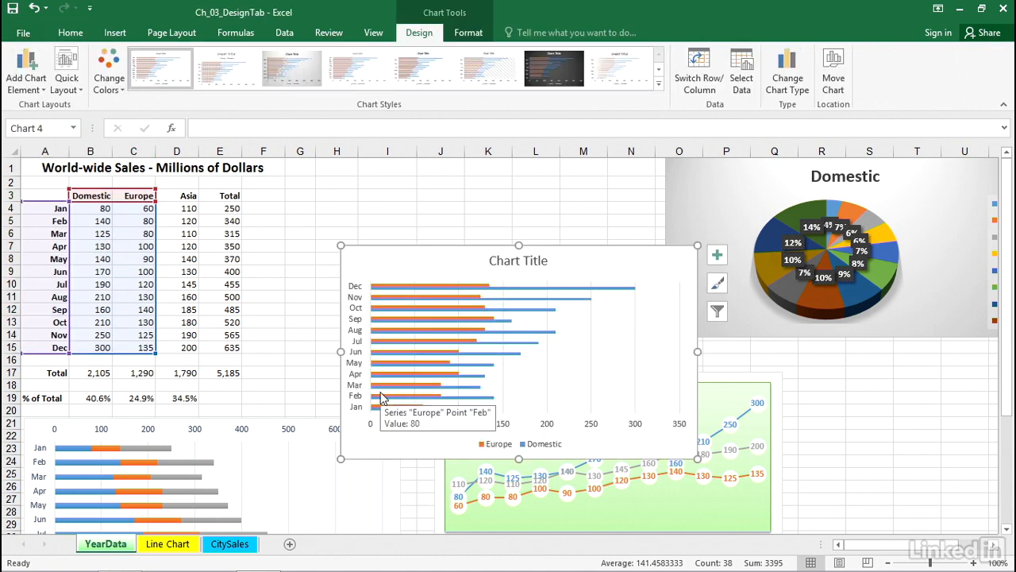
drag(650, 259, 580, 185)
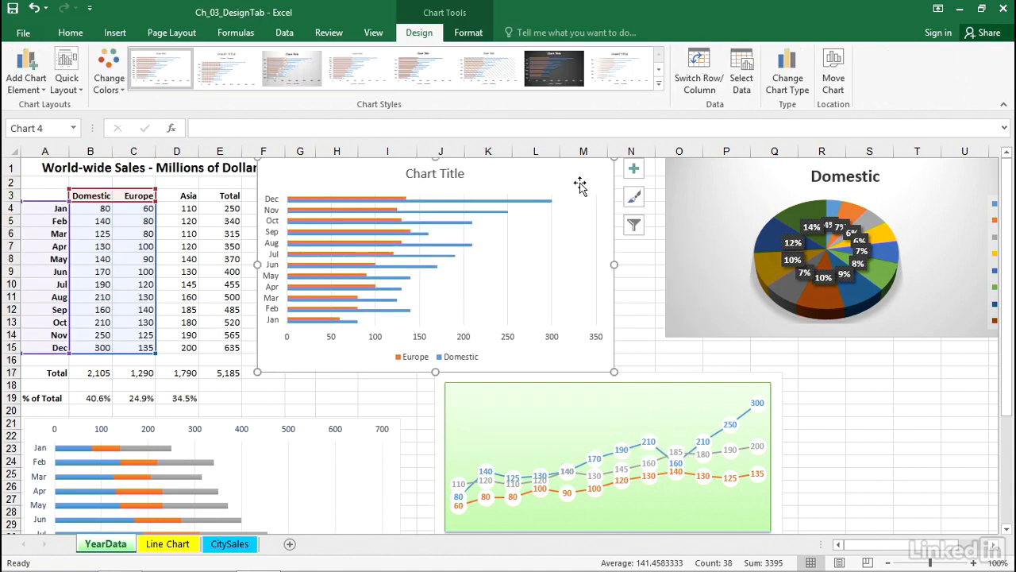
click(639, 244)
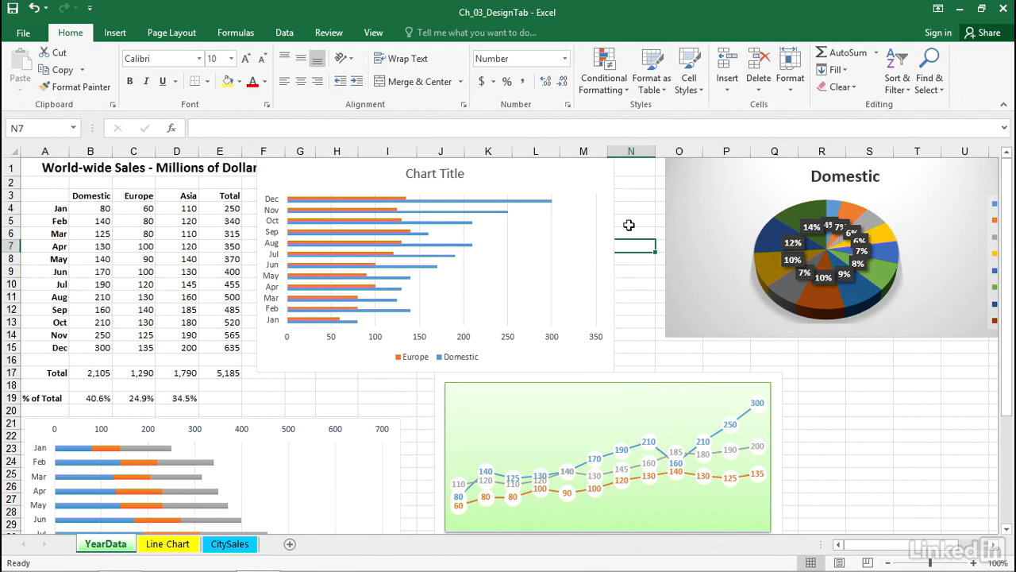
- Change the Domestic and Europe bar chart to a Clustered Column chart with months along the horizontal axis
click(572, 180)
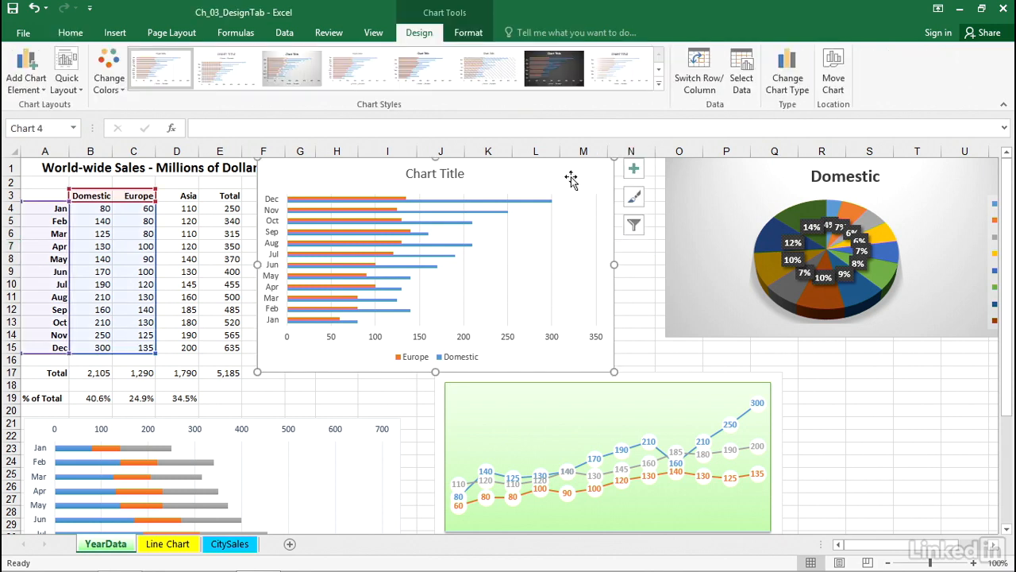
click(787, 76)
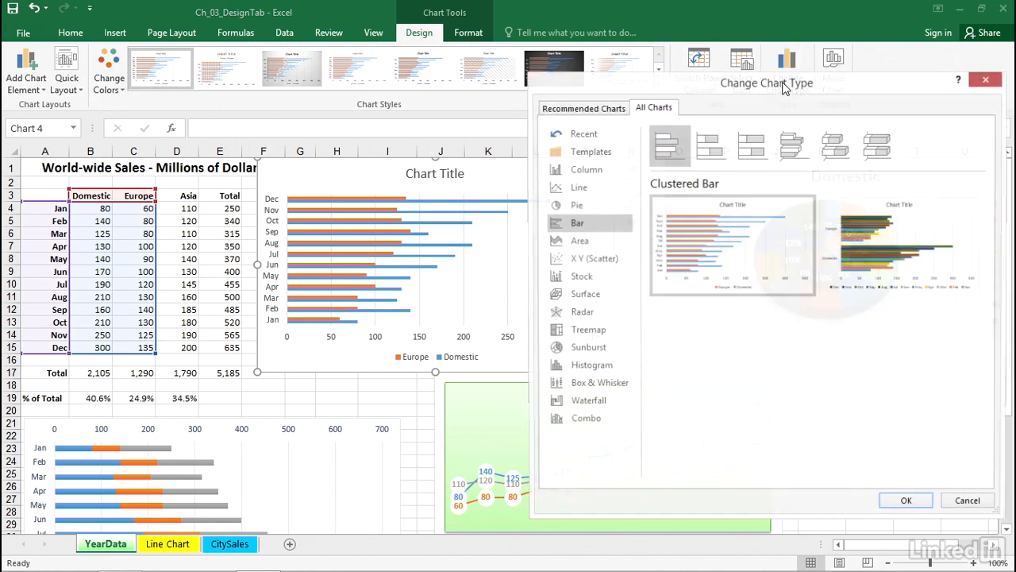
click(586, 173)
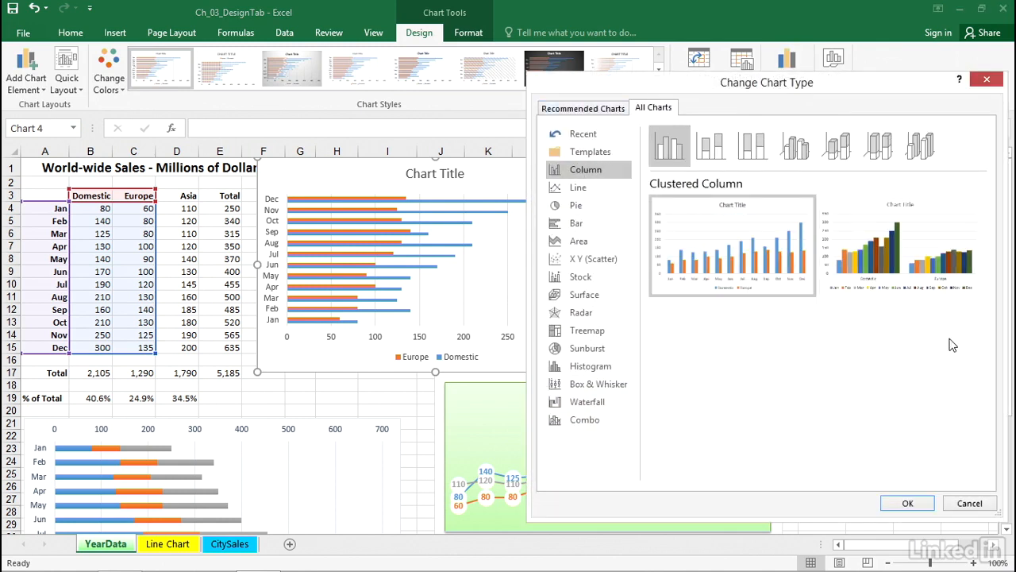
click(911, 504)
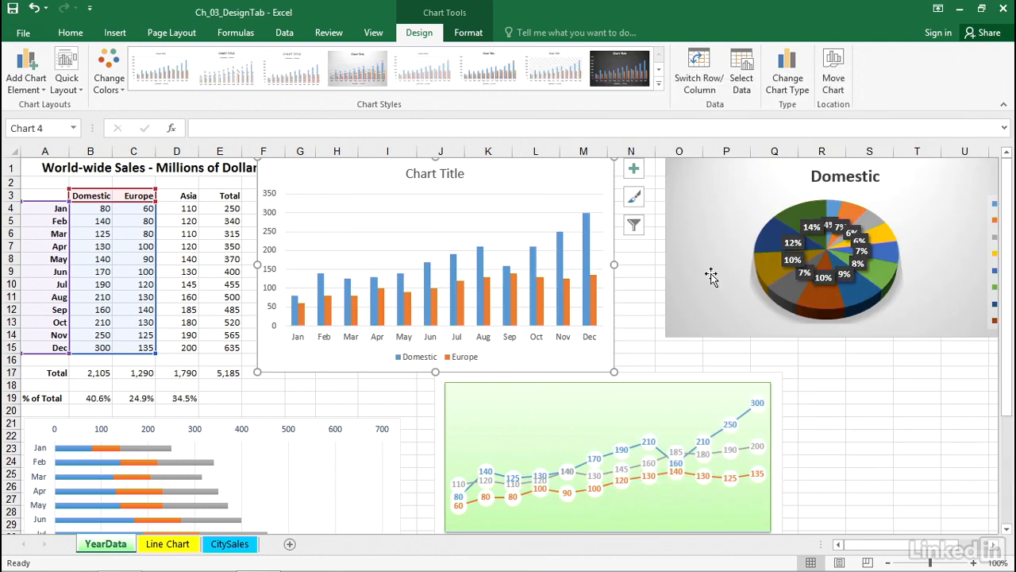
click(786, 80)
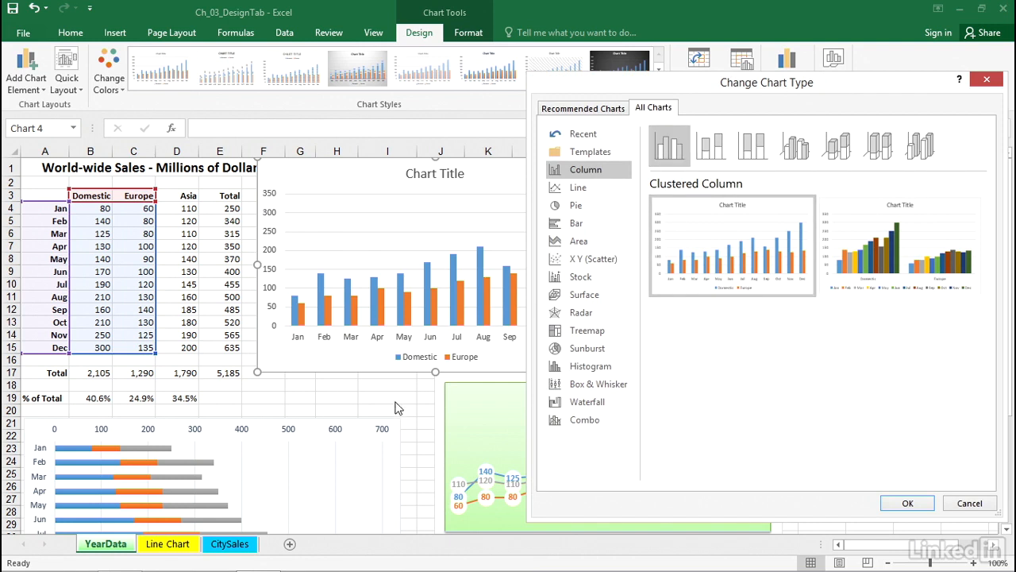
click(908, 501)
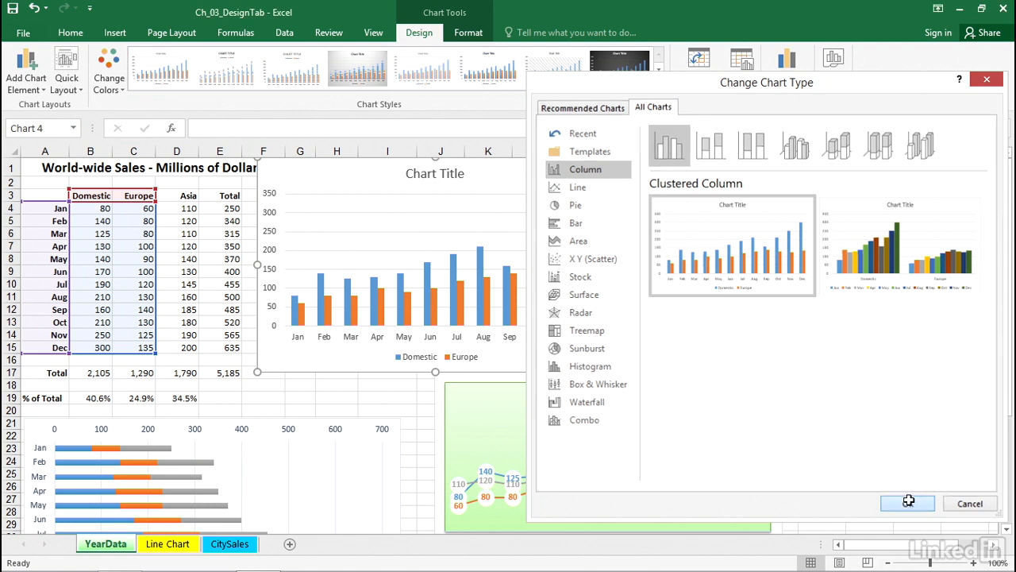
click(350, 387)
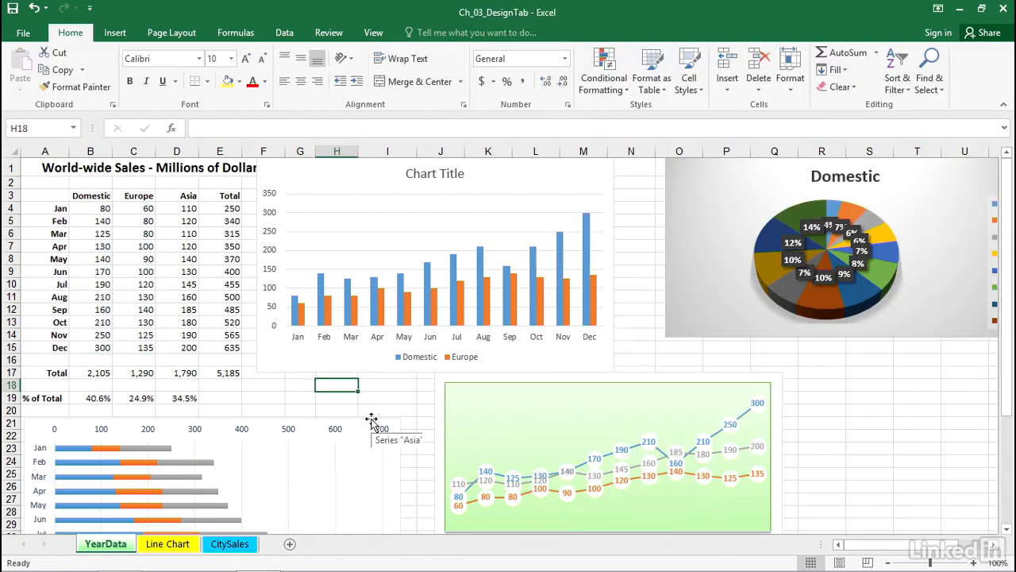
- Save the stacked column chart on the CitySales sheet as a chart template named BlueBorderStackedColumnCha
click(230, 544)
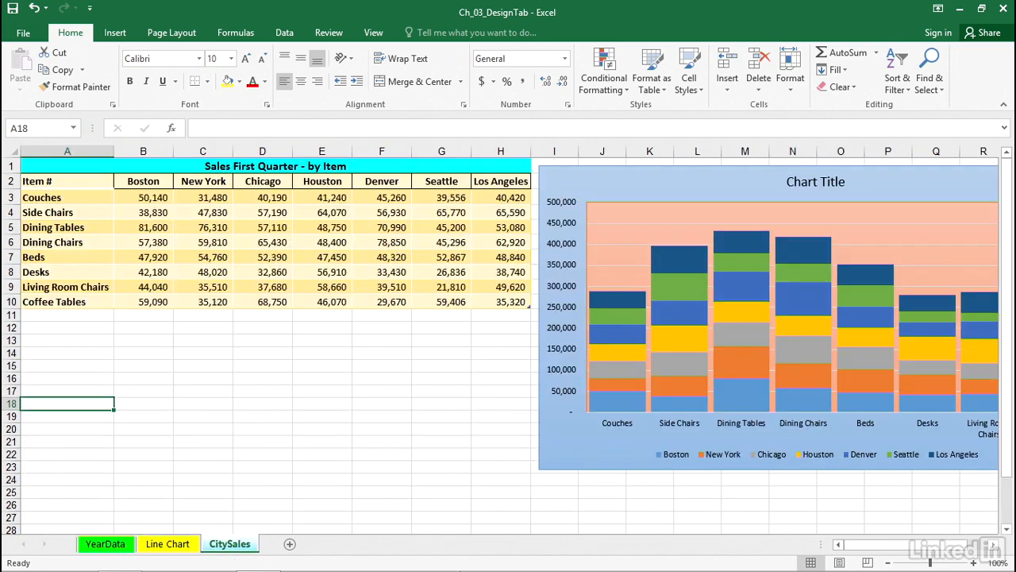
click(735, 182)
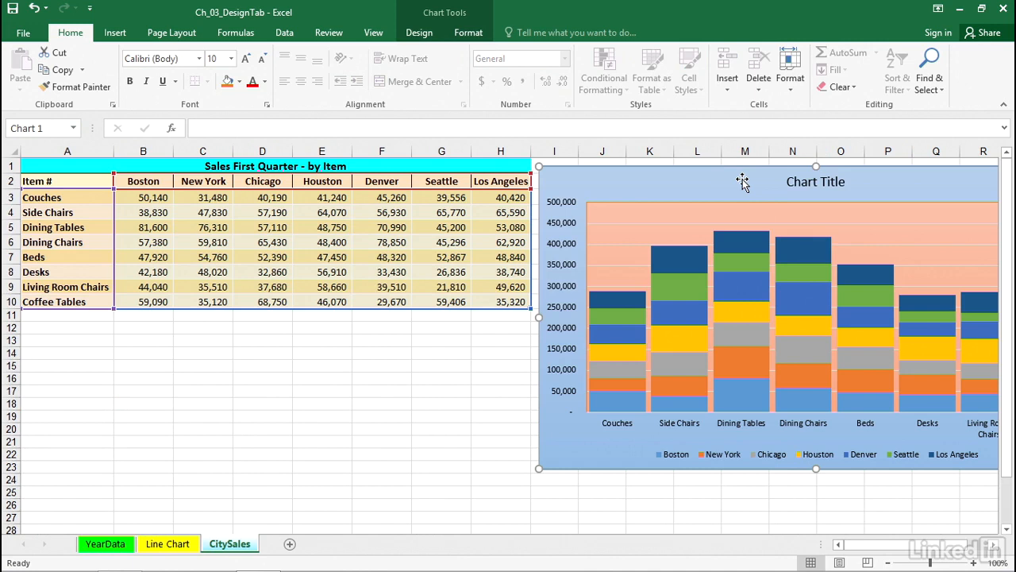
right_click(702, 188)
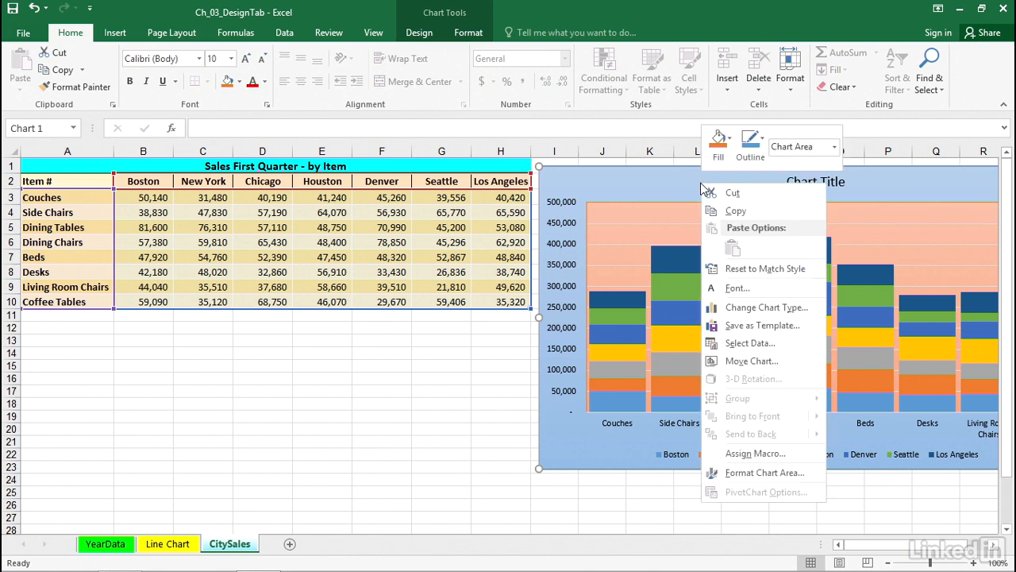
click(739, 325)
drag(341, 16, 391, 145)
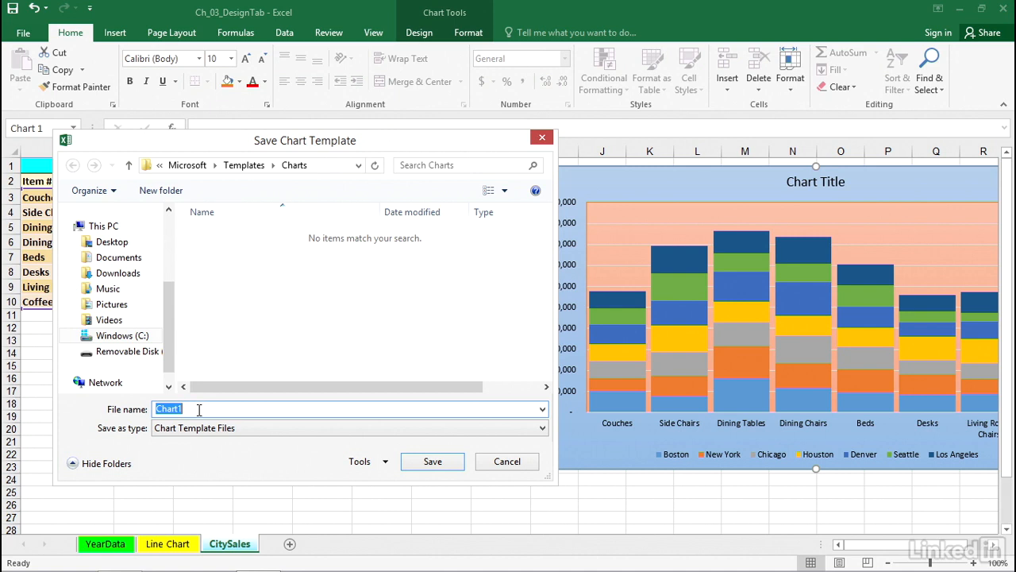
text(BlueBorderStac)
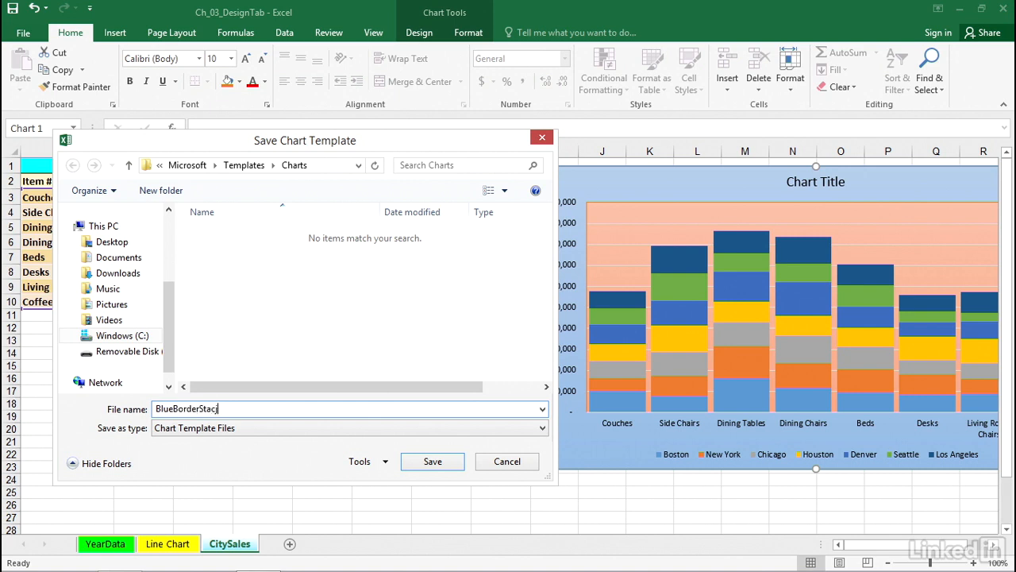
text(kedColumnCha)
click(450, 463)
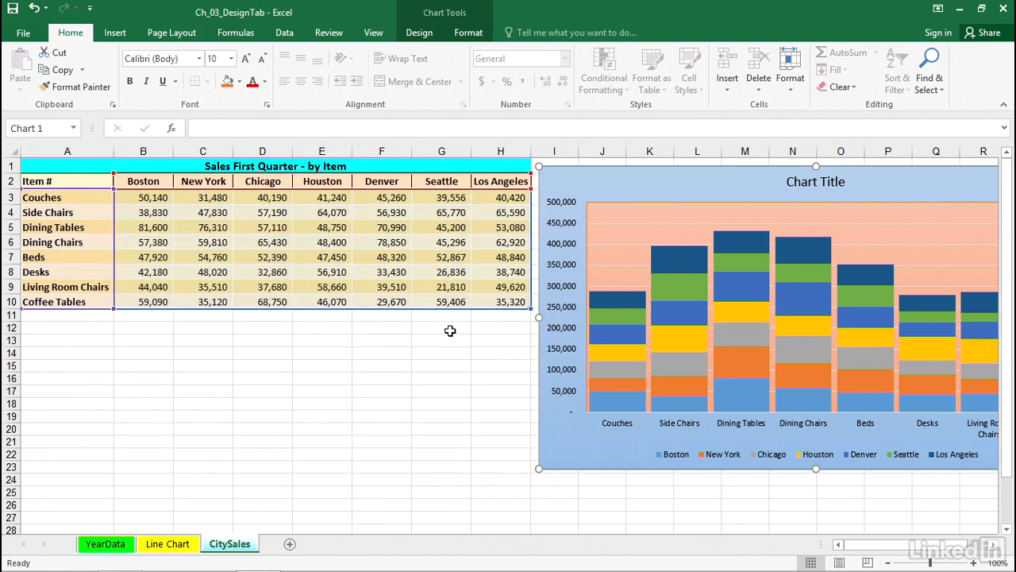
click(457, 340)
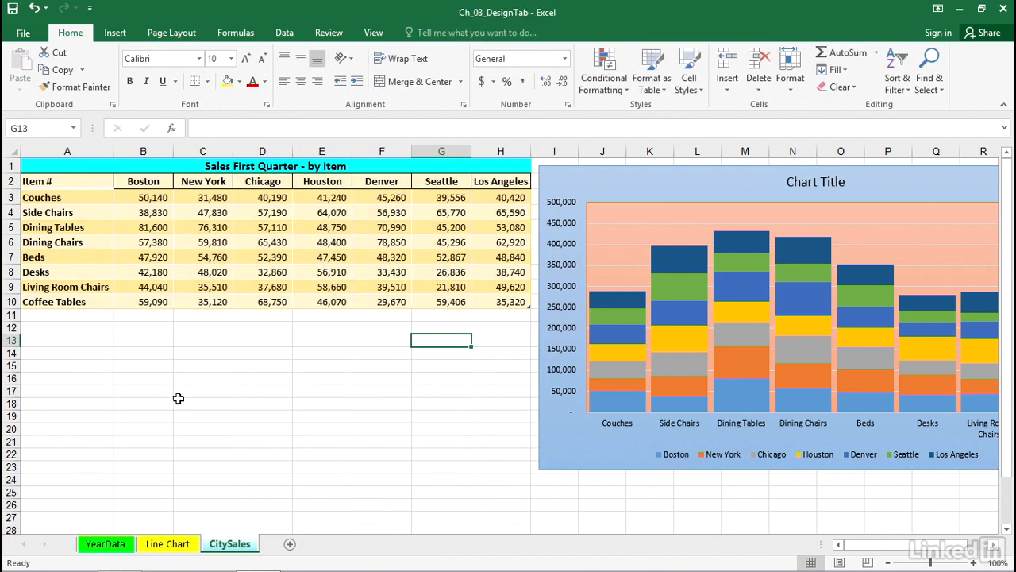
- On the YearData sheet, move the Domestic and Europe column chart down slightly to uncover the sheet's title
click(111, 544)
click(461, 207)
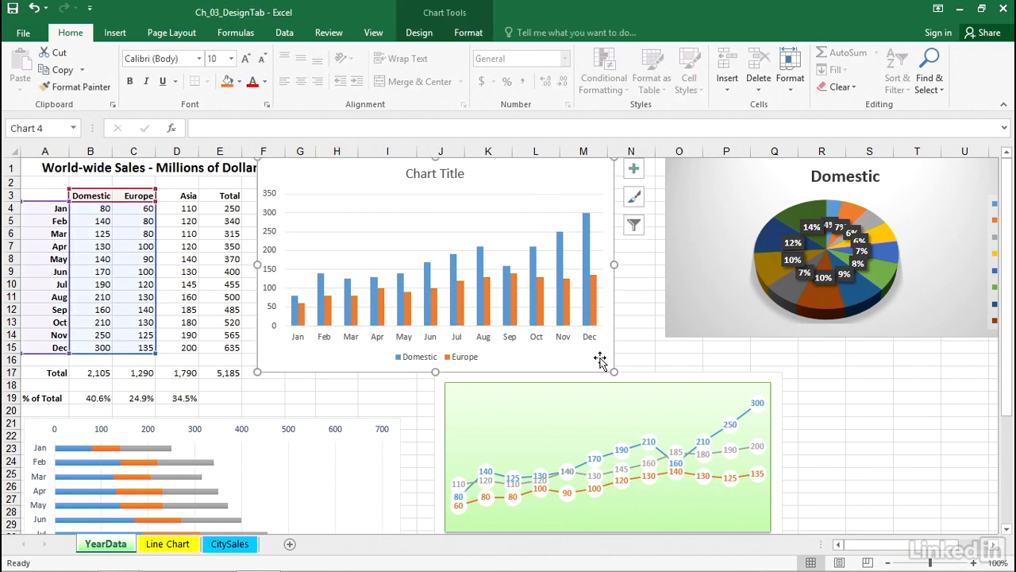
drag(572, 176, 570, 198)
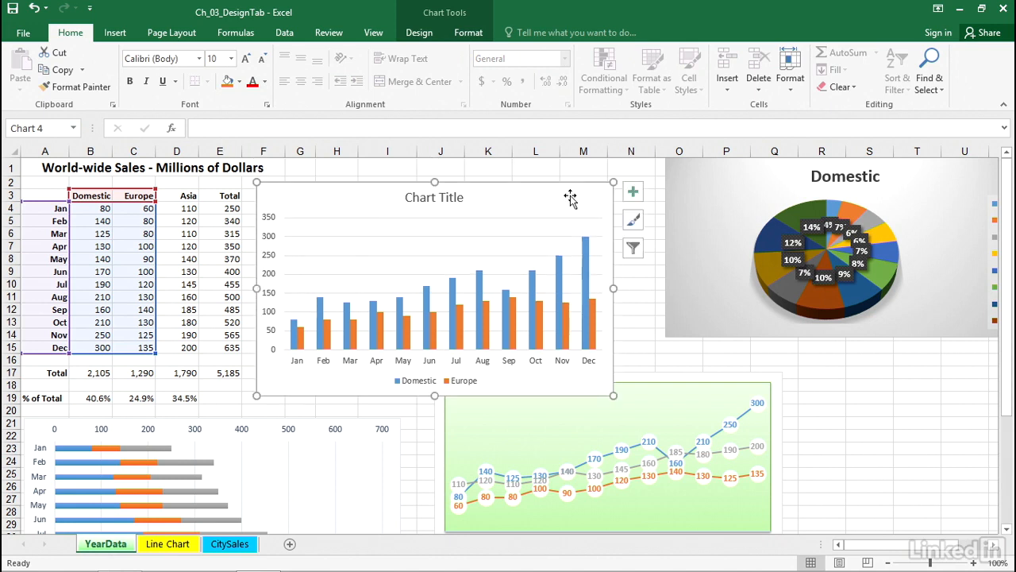
- Apply the saved BlueBorderStackedColumnChart template to the Domestic and Europe column chart
click(420, 38)
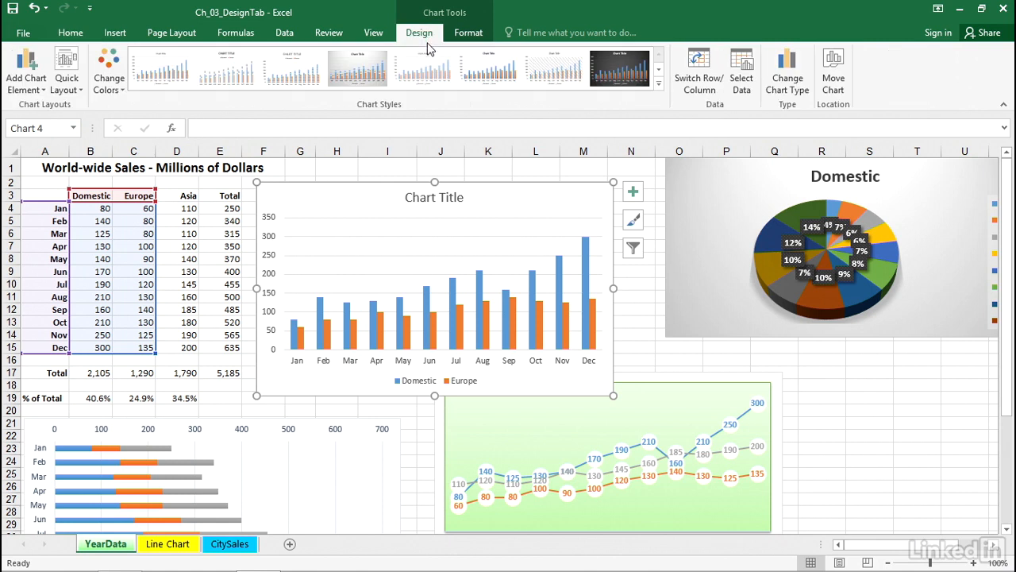
click(785, 83)
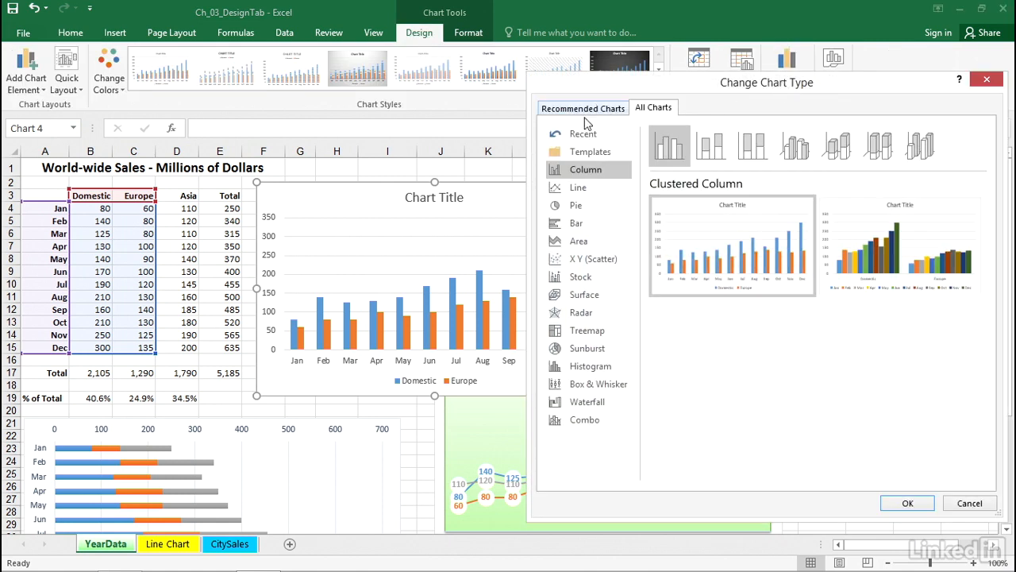
click(585, 154)
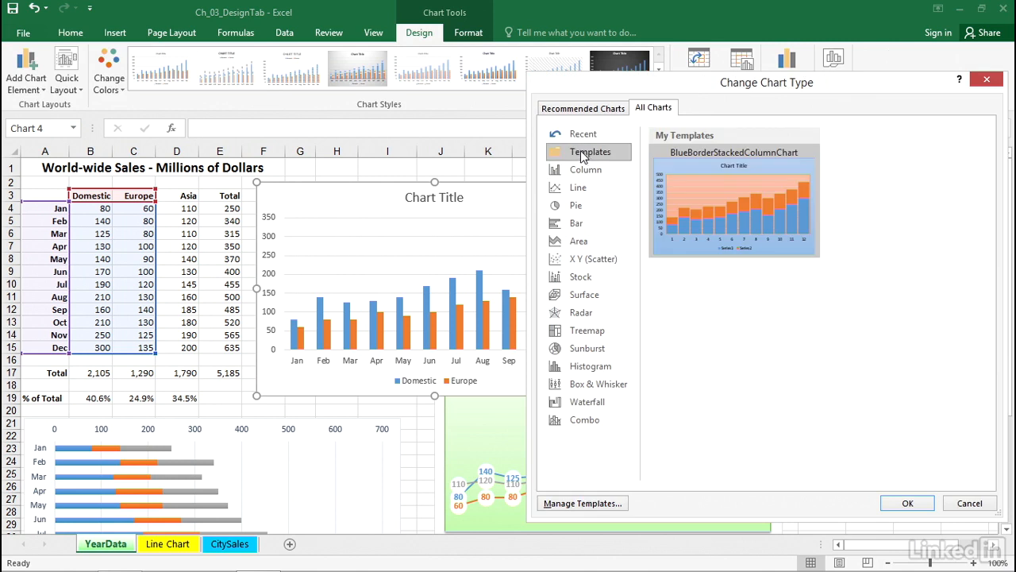
mouse_move(723, 205)
mouse_move(690, 168)
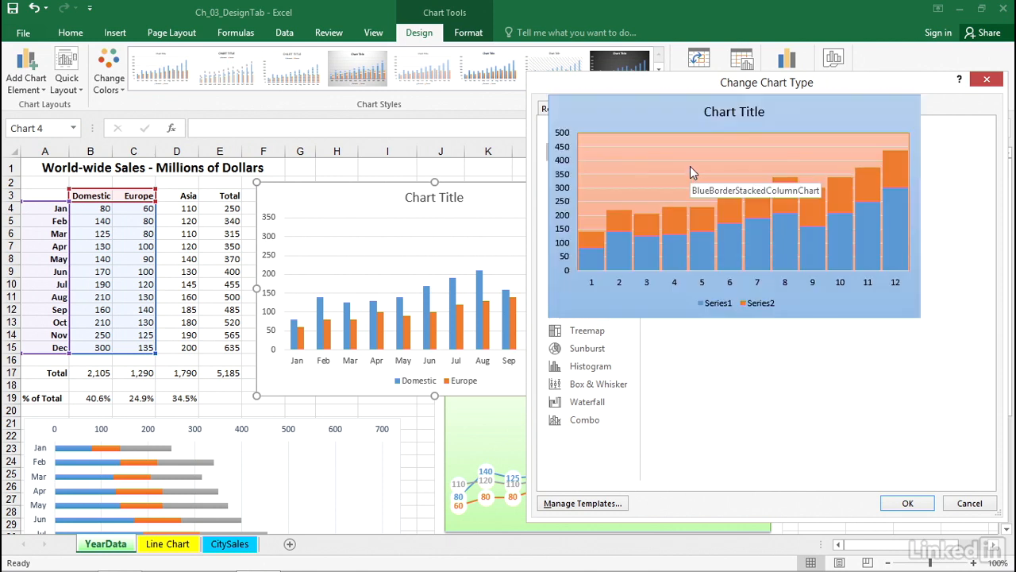
click(906, 504)
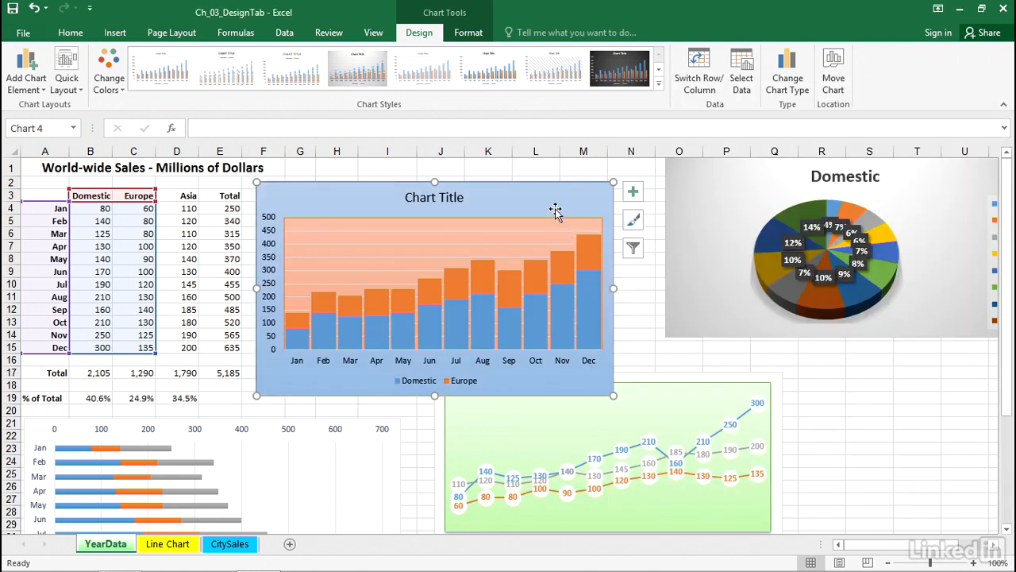
- Extend the templated chart's data range to include the Asia column, try adding Total as well, and undo that last addition
click(526, 166)
click(545, 191)
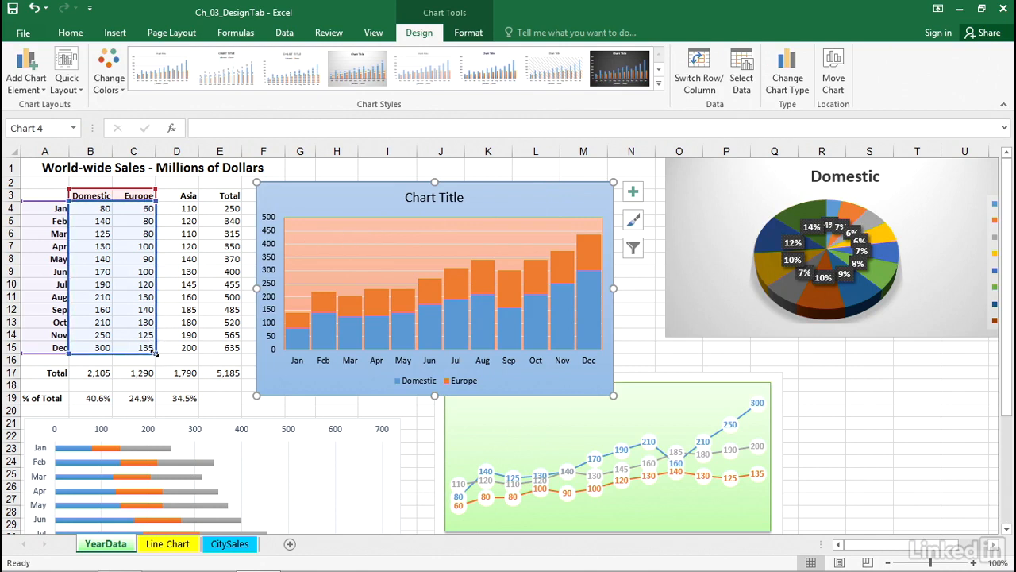
drag(166, 357, 189, 359)
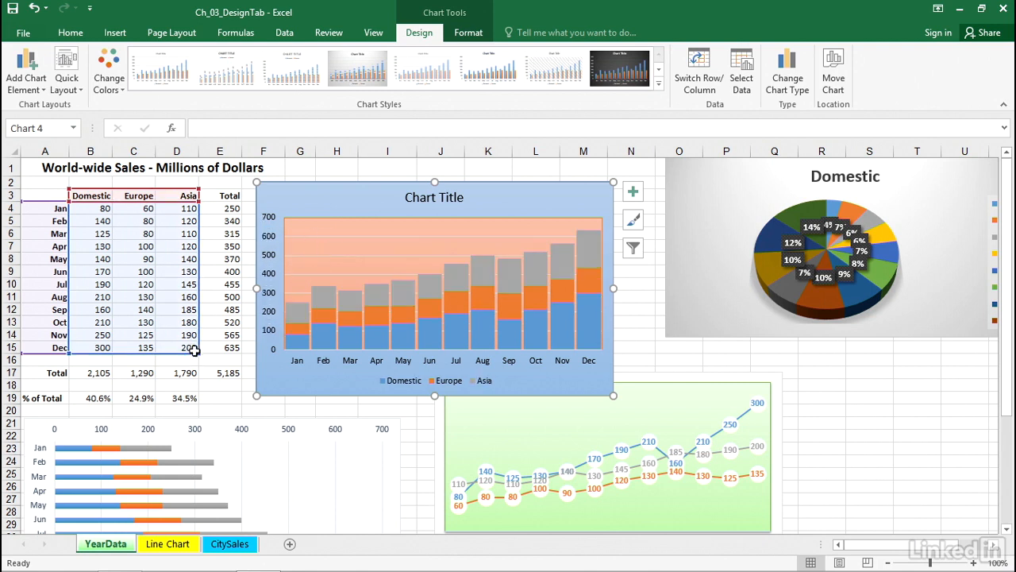
drag(217, 357, 226, 353)
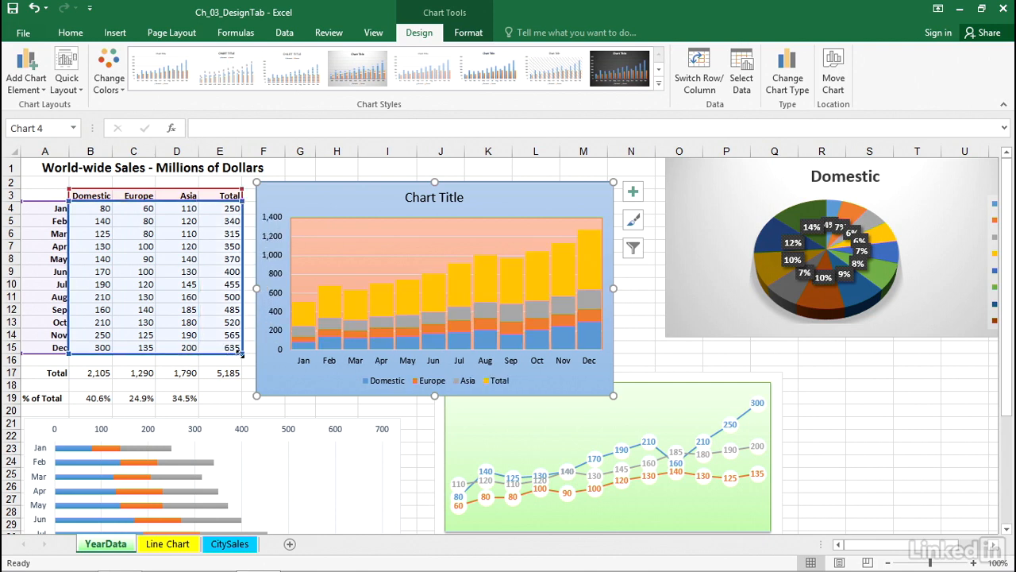
key(ctrl+z)
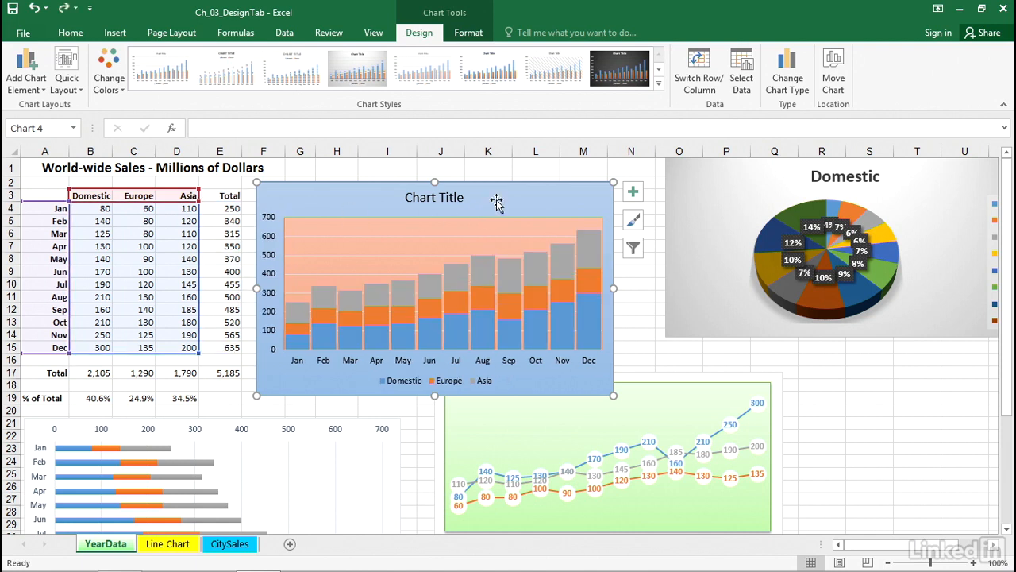
- Check which saved templates are available for changing the chart's type, leaving the chart as it is
click(788, 81)
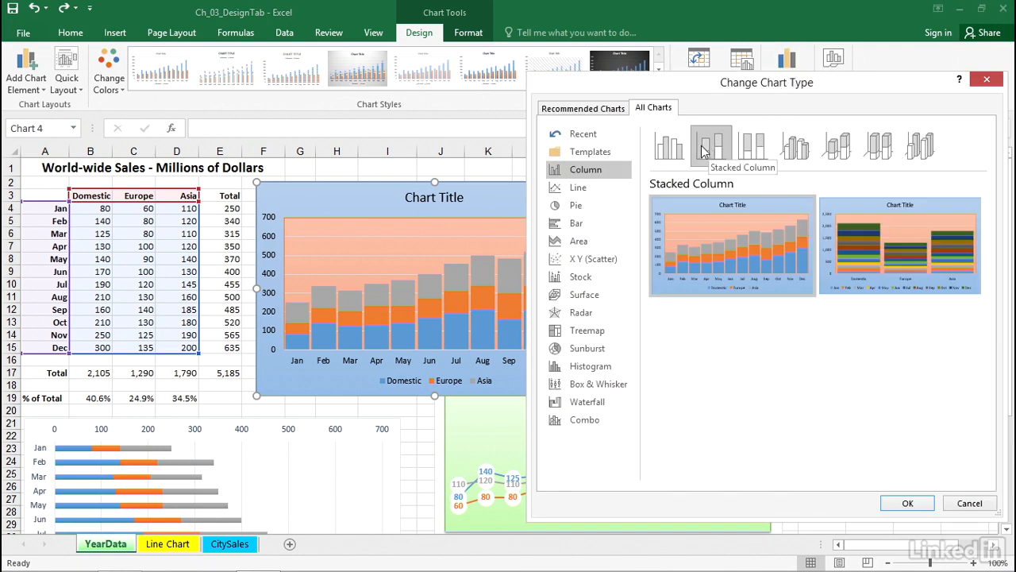
click(589, 154)
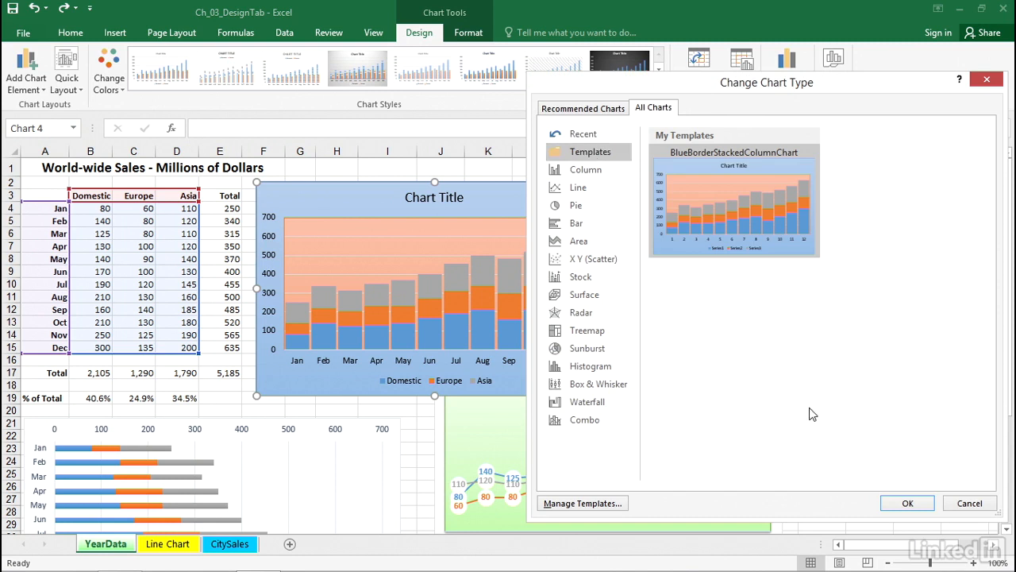
click(967, 503)
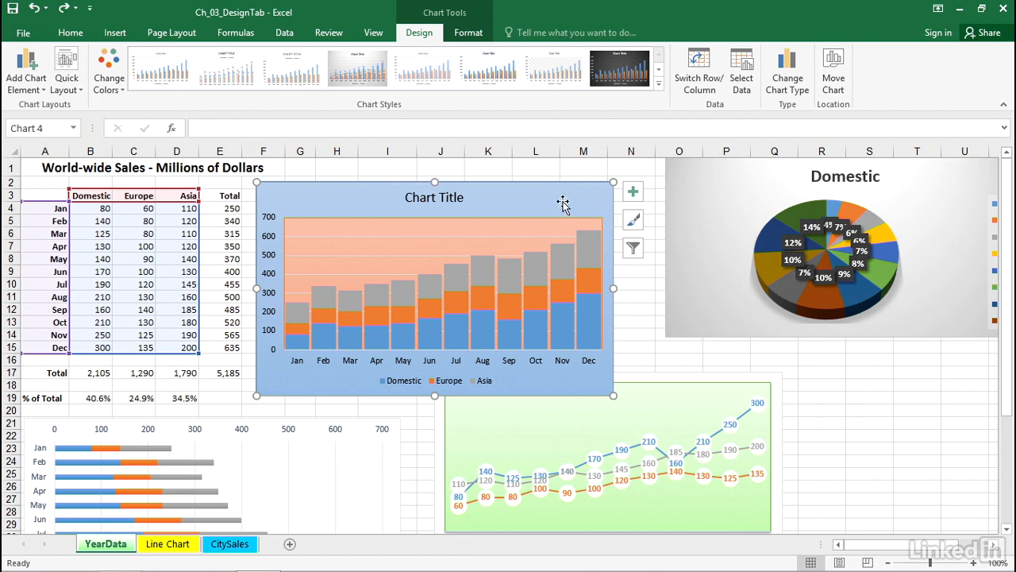
- Set Stacked Column as the default chart type without changing the selected chart
click(786, 73)
right_click(715, 141)
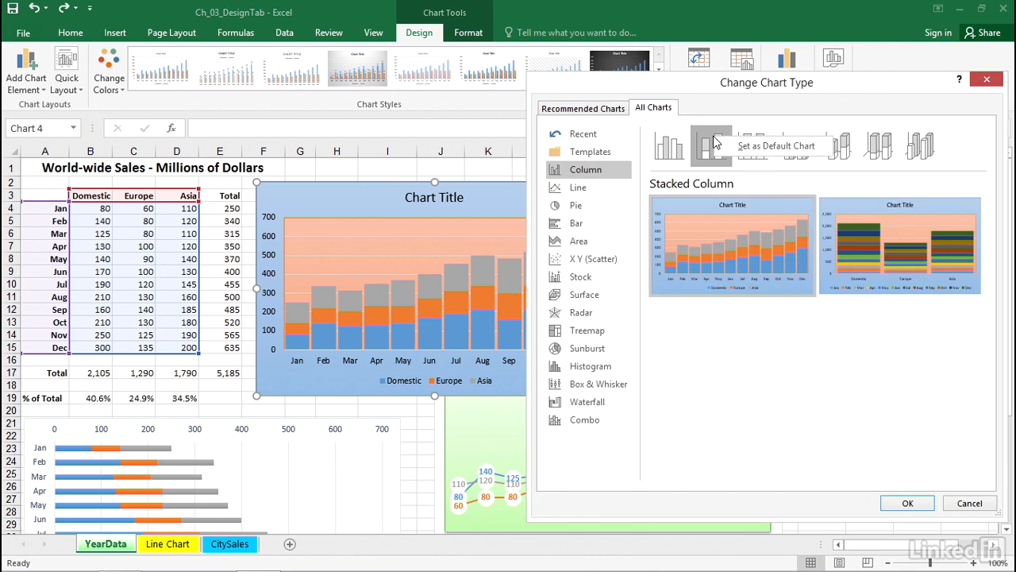
click(739, 146)
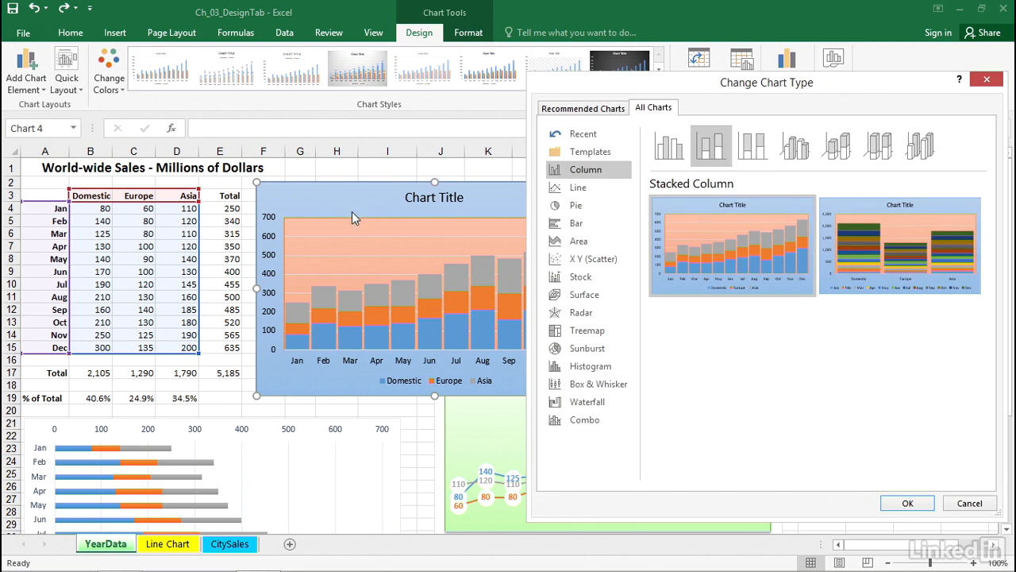
click(986, 79)
- Display the commands available for the blue stacked column chart's chart area
right_click(556, 204)
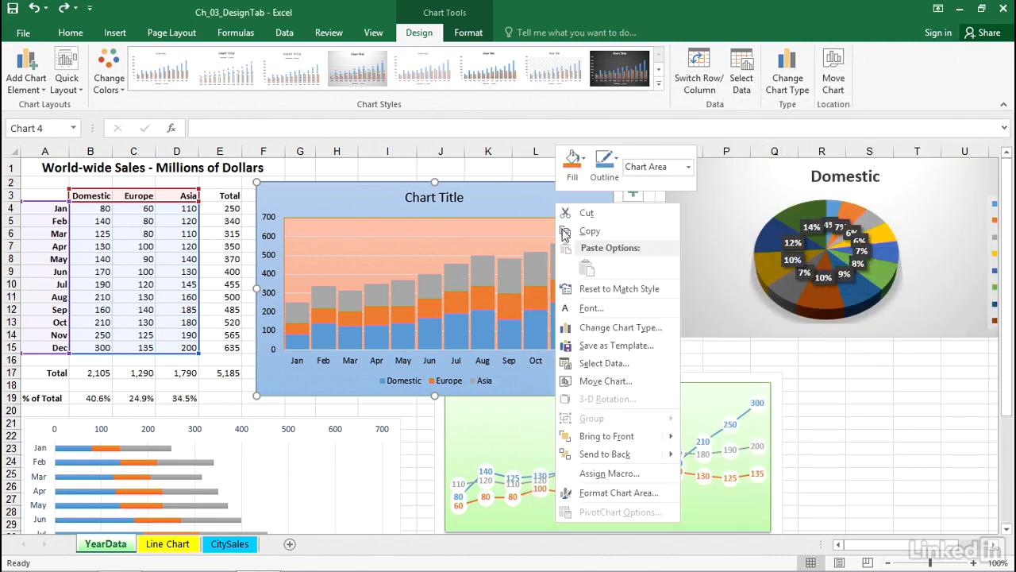